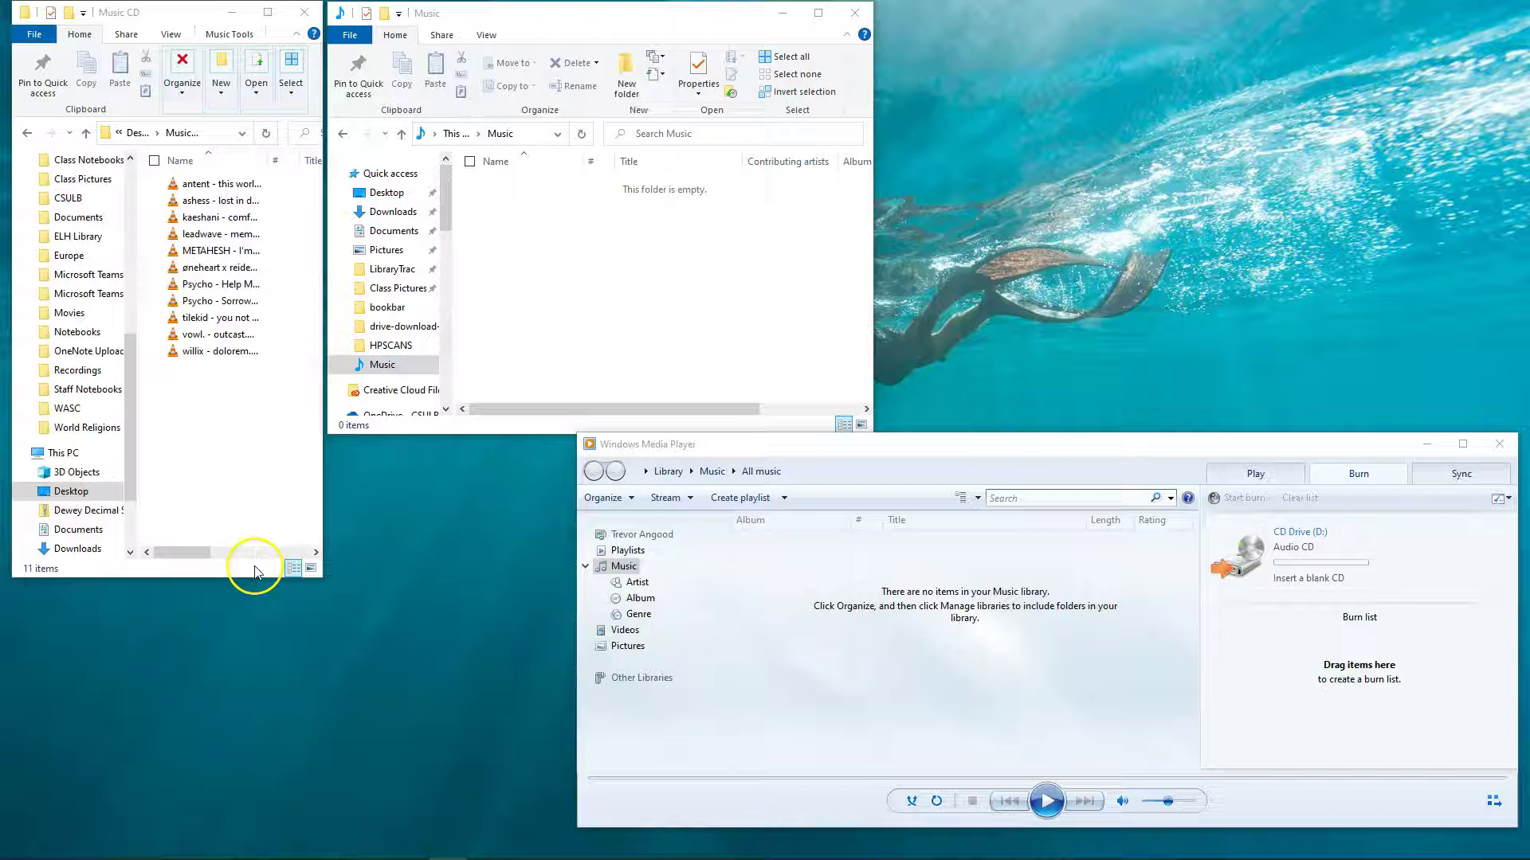
# Step: Select all 11 MP3s in the Music CD folder and move them into Music
pyautogui.click(235, 467)
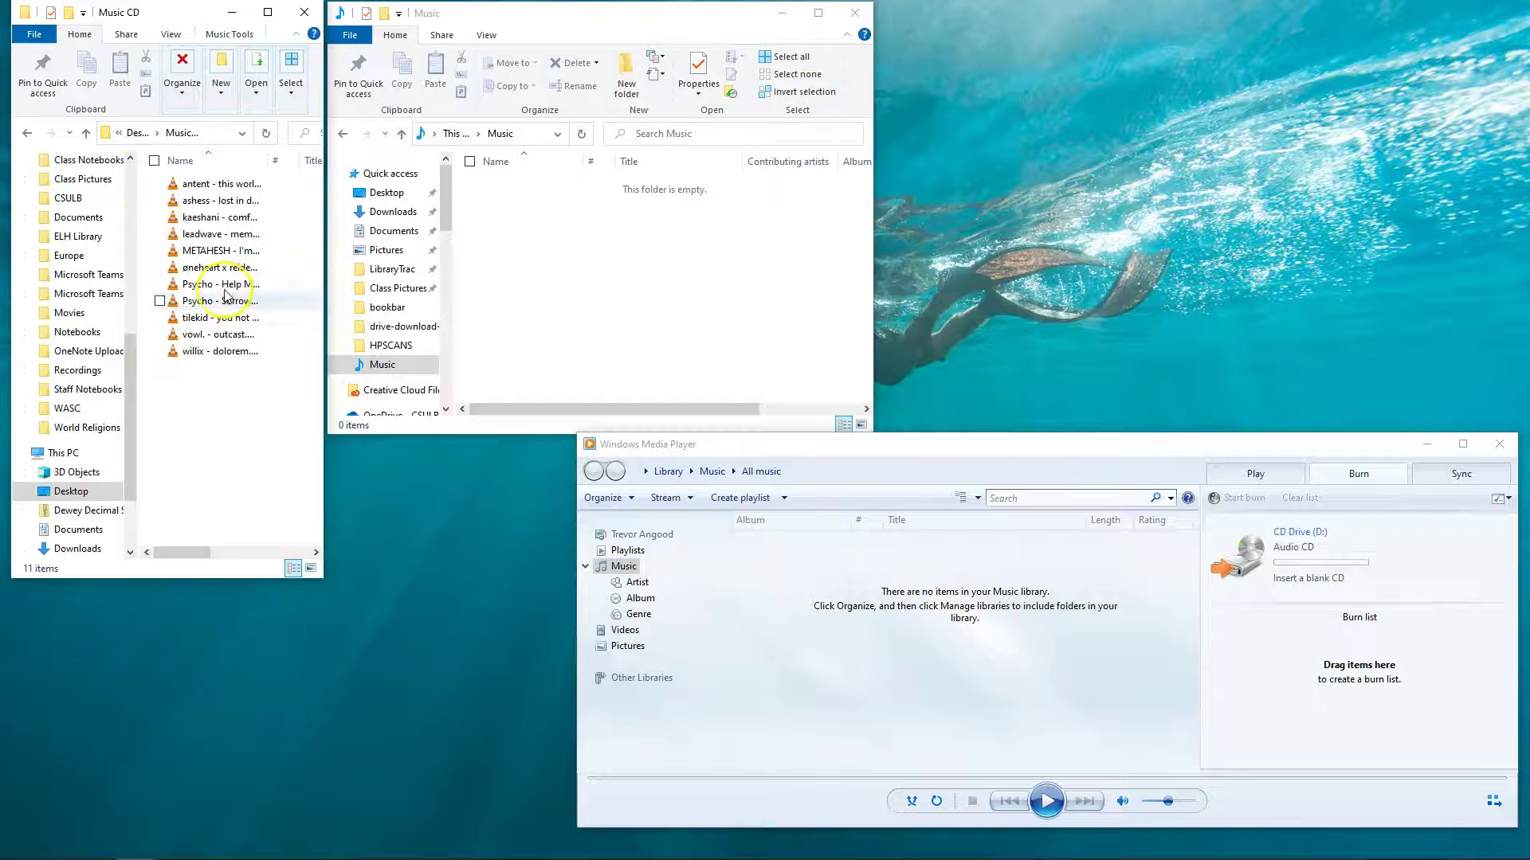
pyautogui.moveTo(275, 384)
pyautogui.mouseDown()
pyautogui.moveTo(212, 168)
pyautogui.moveTo(574, 255)
pyautogui.mouseUp()
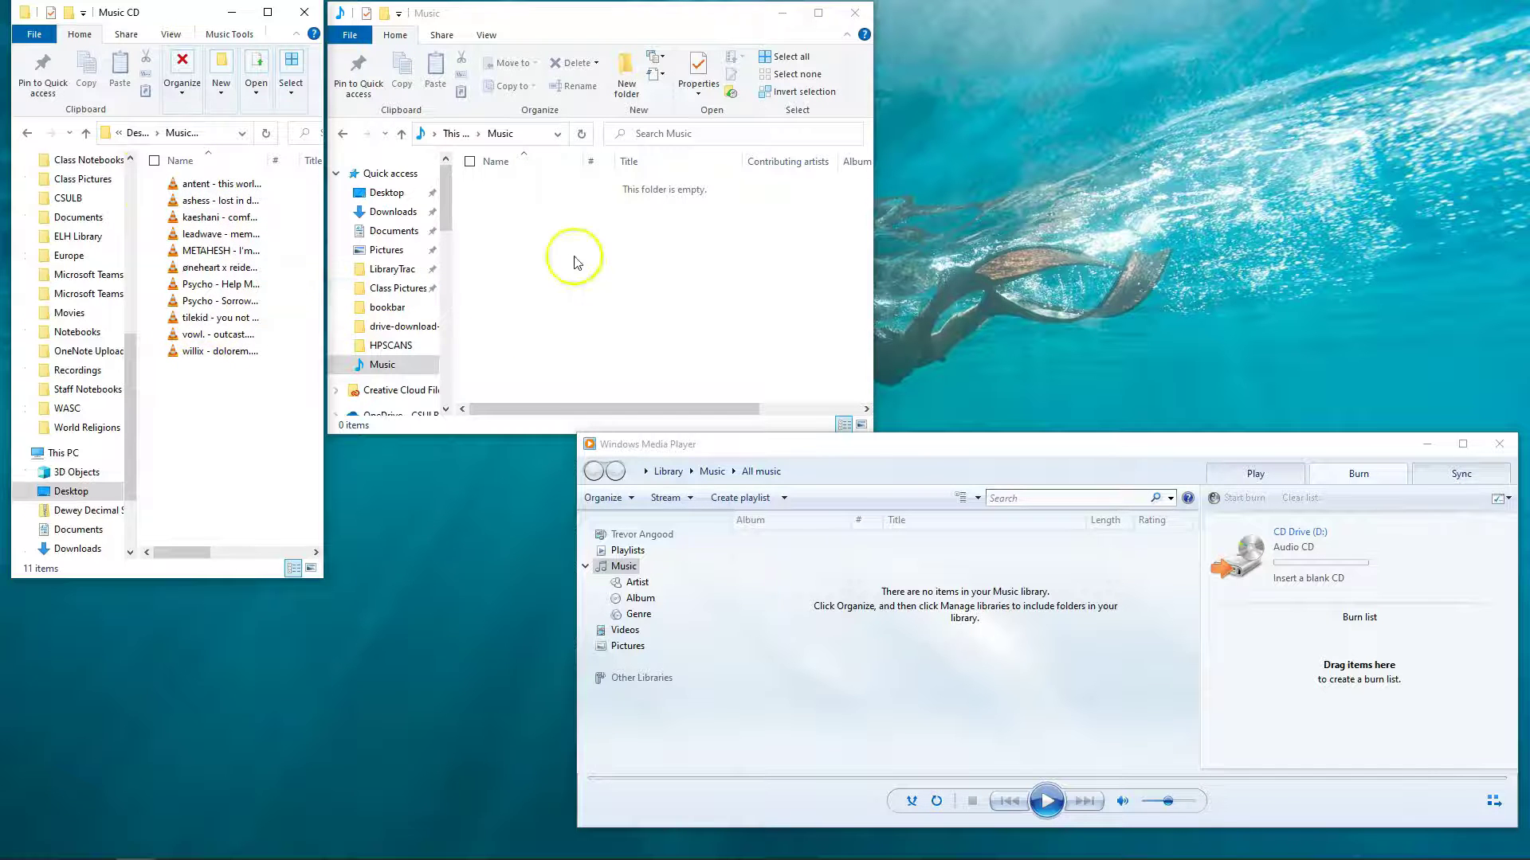
pyautogui.moveTo(593, 14); pyautogui.dragTo(612, 15)
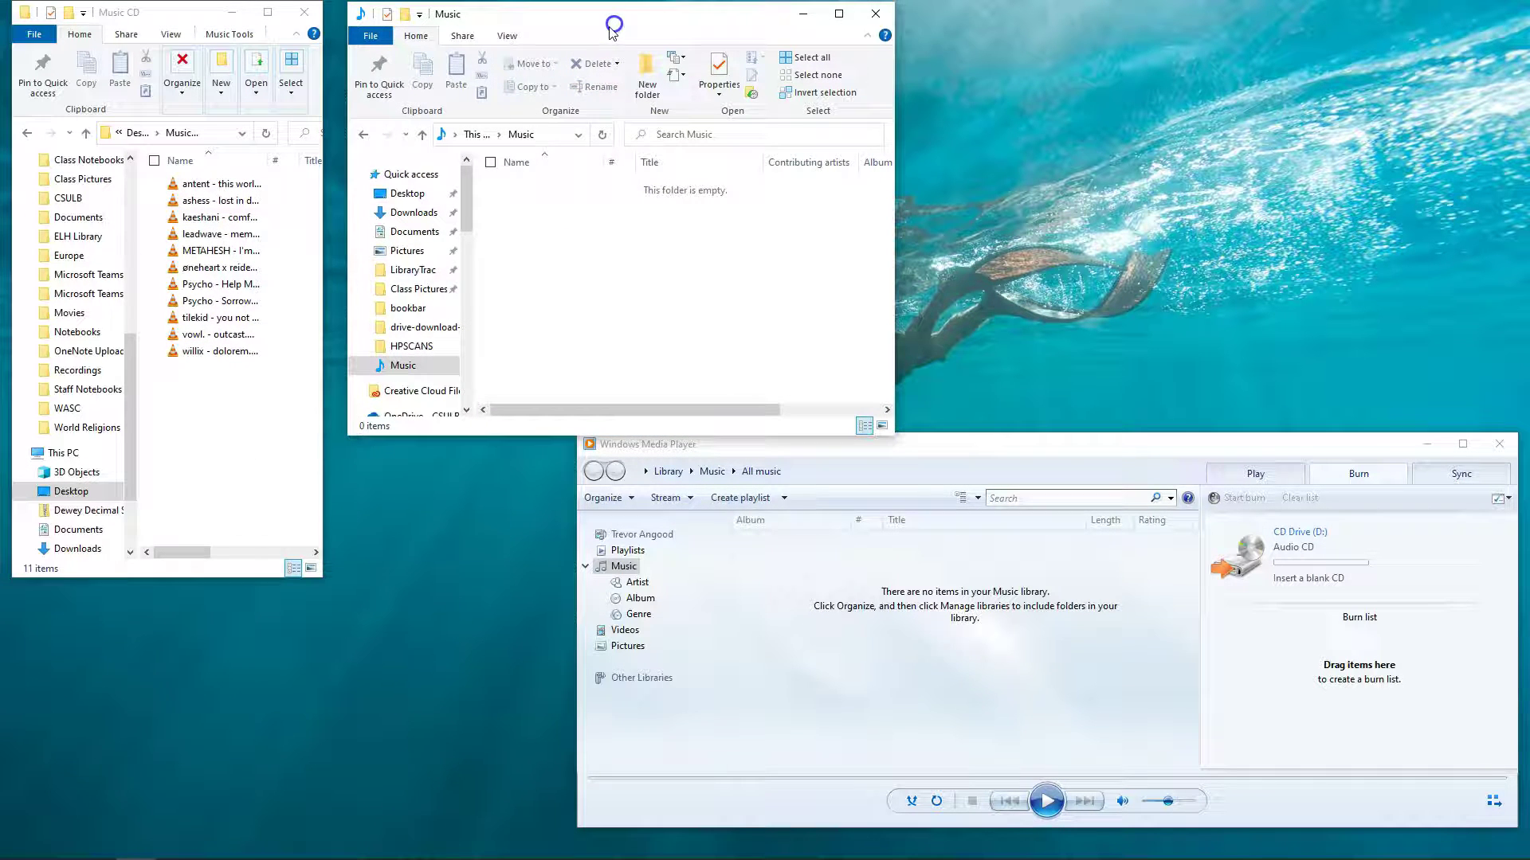
pyautogui.moveTo(231, 435)
pyautogui.mouseDown()
pyautogui.moveTo(222, 191)
pyautogui.moveTo(533, 287)
pyautogui.moveTo(260, 278)
pyautogui.mouseUp()
pyautogui.click(239, 186)
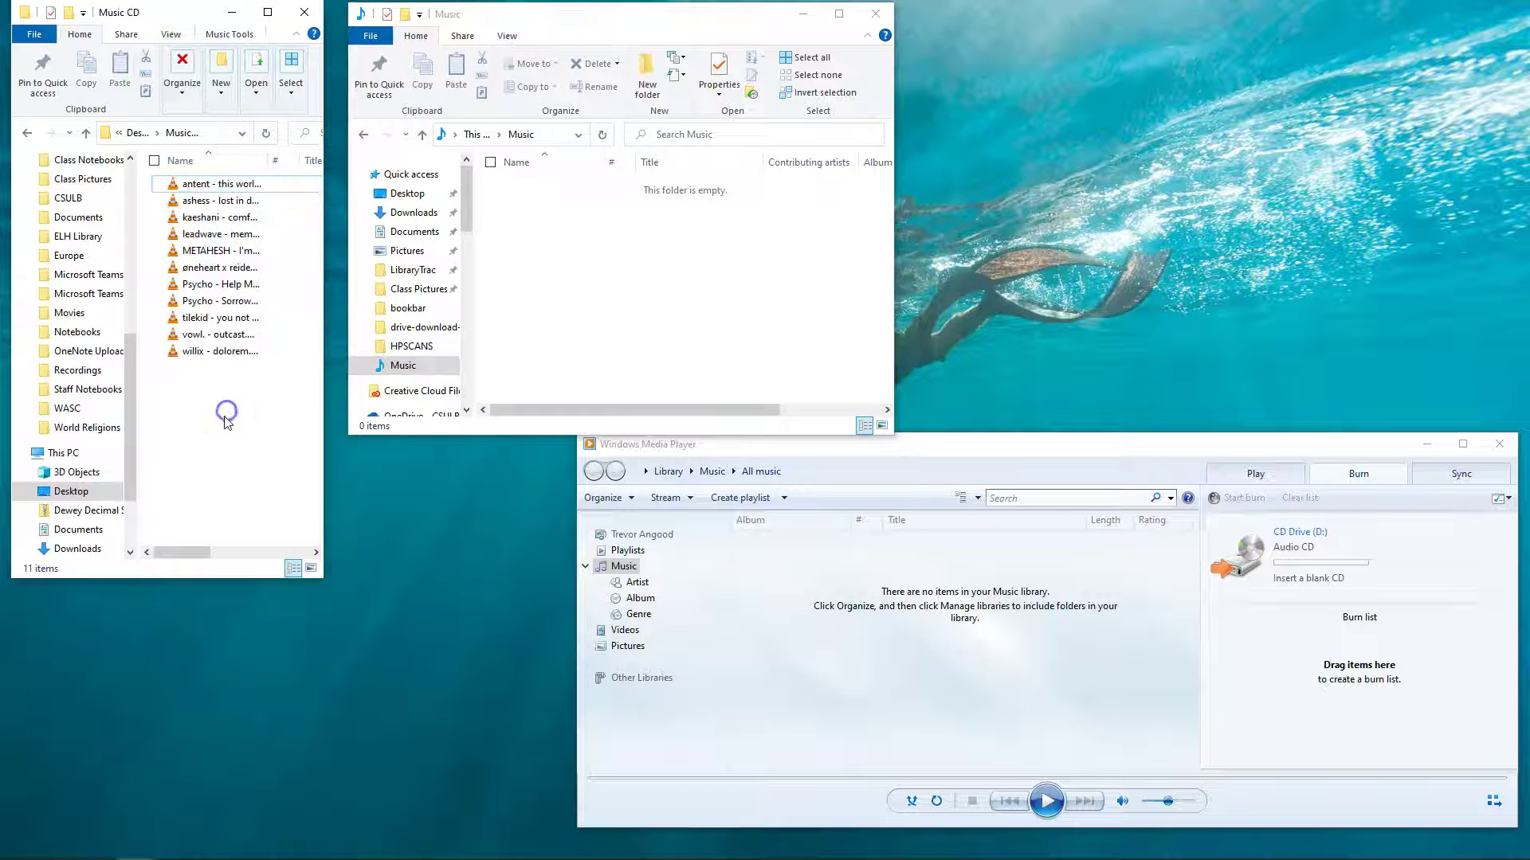
pyautogui.moveTo(225, 417)
pyautogui.mouseDown()
pyautogui.moveTo(229, 171)
pyautogui.moveTo(586, 251)
pyautogui.mouseUp()
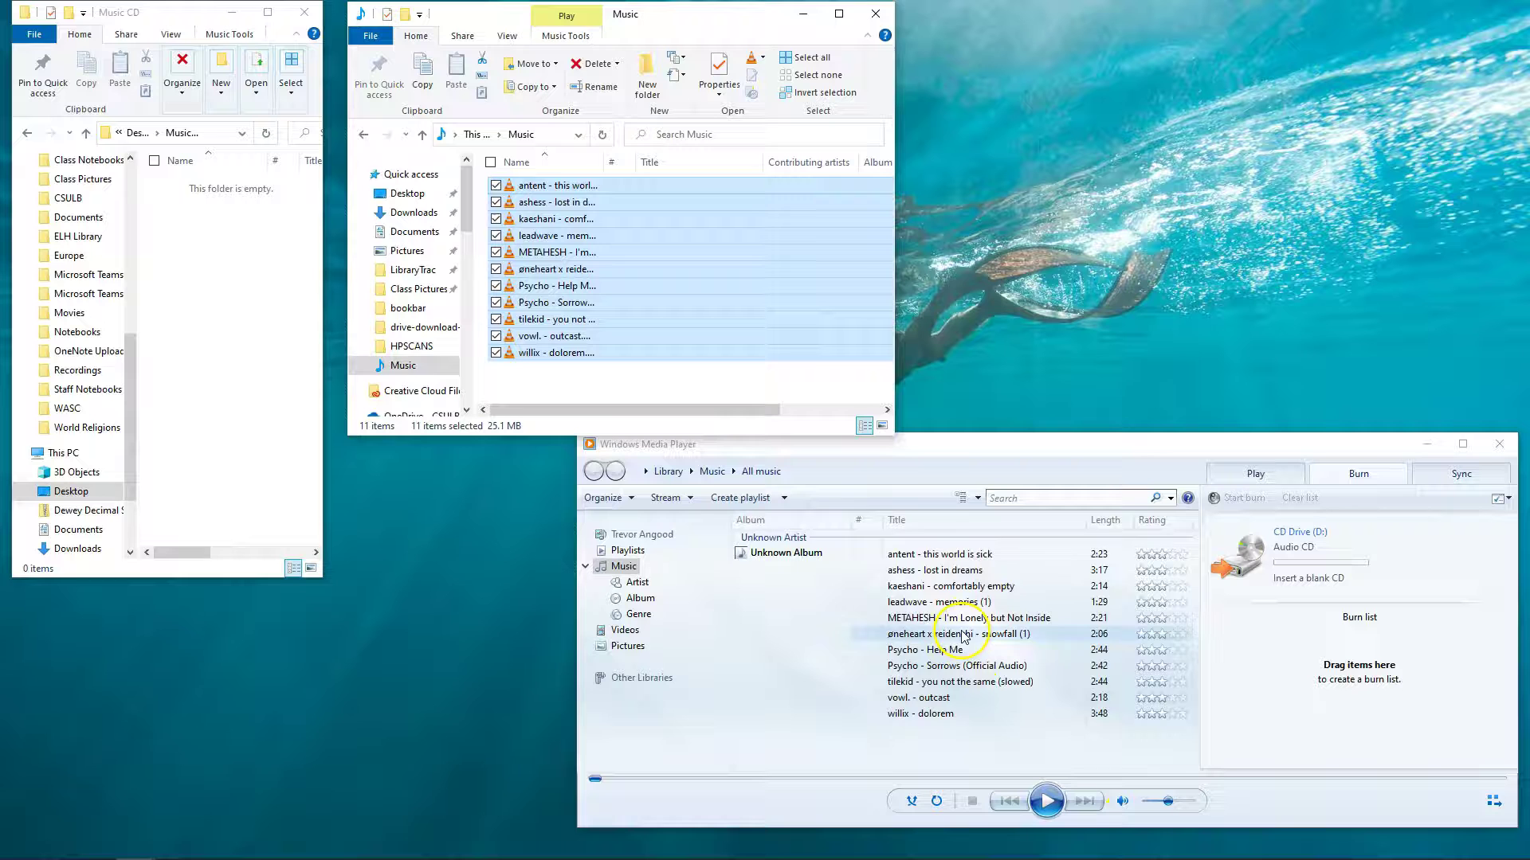
# Step: Move the Windows Media Player window up and to the left
pyautogui.moveTo(970, 446); pyautogui.dragTo(777, 412)
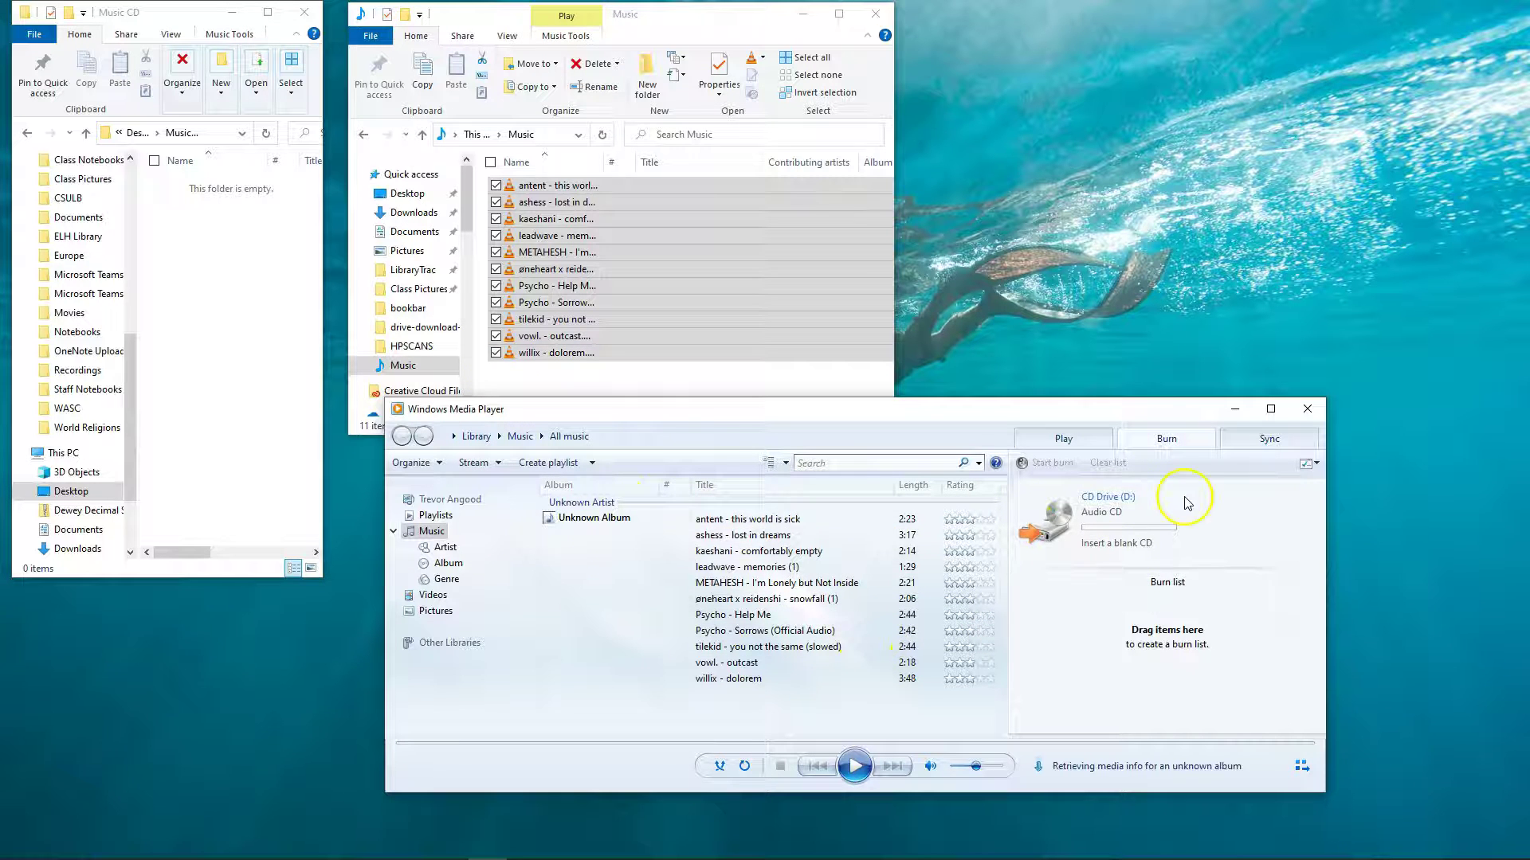
# Step: Open the burn list and add tilekid, leadwave, vowl. - outcast, METAHESH and tilekid again
pyautogui.click(1160, 438)
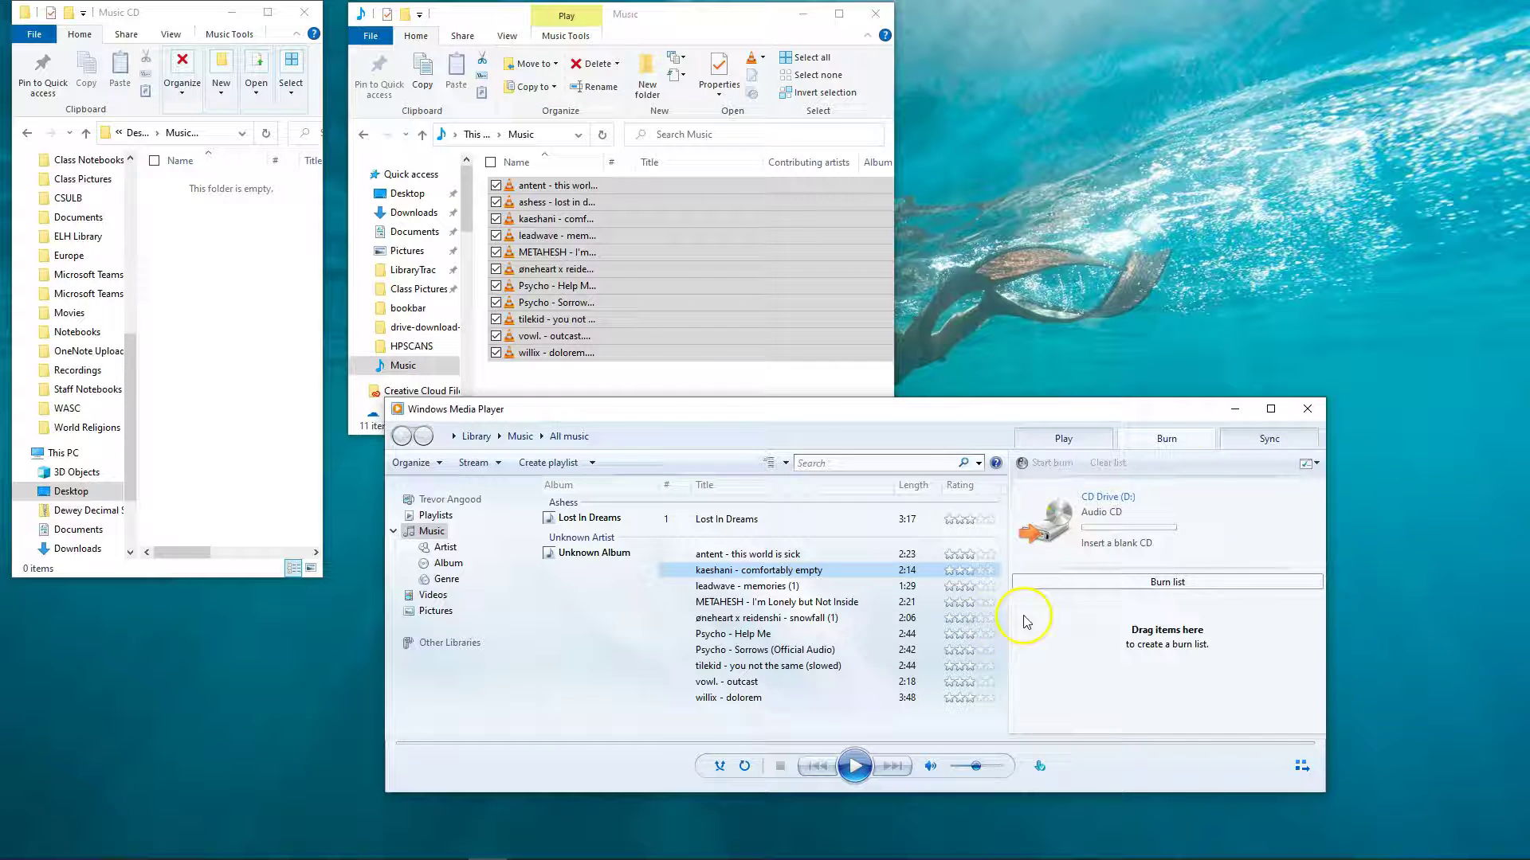
pyautogui.moveTo(747, 666)
pyautogui.mouseDown()
pyautogui.moveTo(942, 671)
pyautogui.moveTo(1110, 626)
pyautogui.mouseUp()
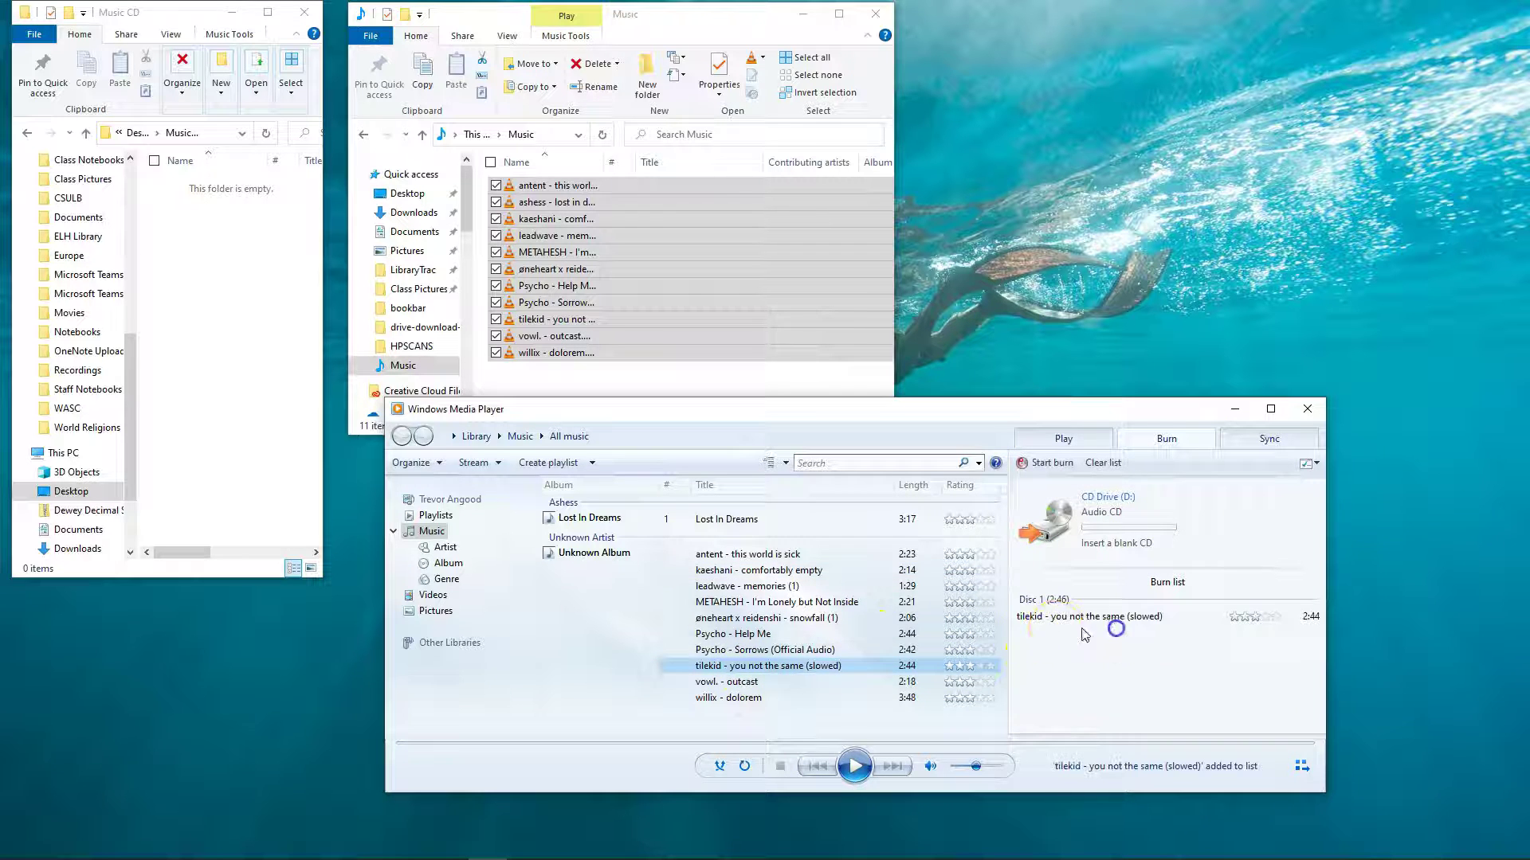
pyautogui.moveTo(746, 585); pyautogui.dragTo(1111, 703)
pyautogui.moveTo(795, 691); pyautogui.dragTo(1093, 701)
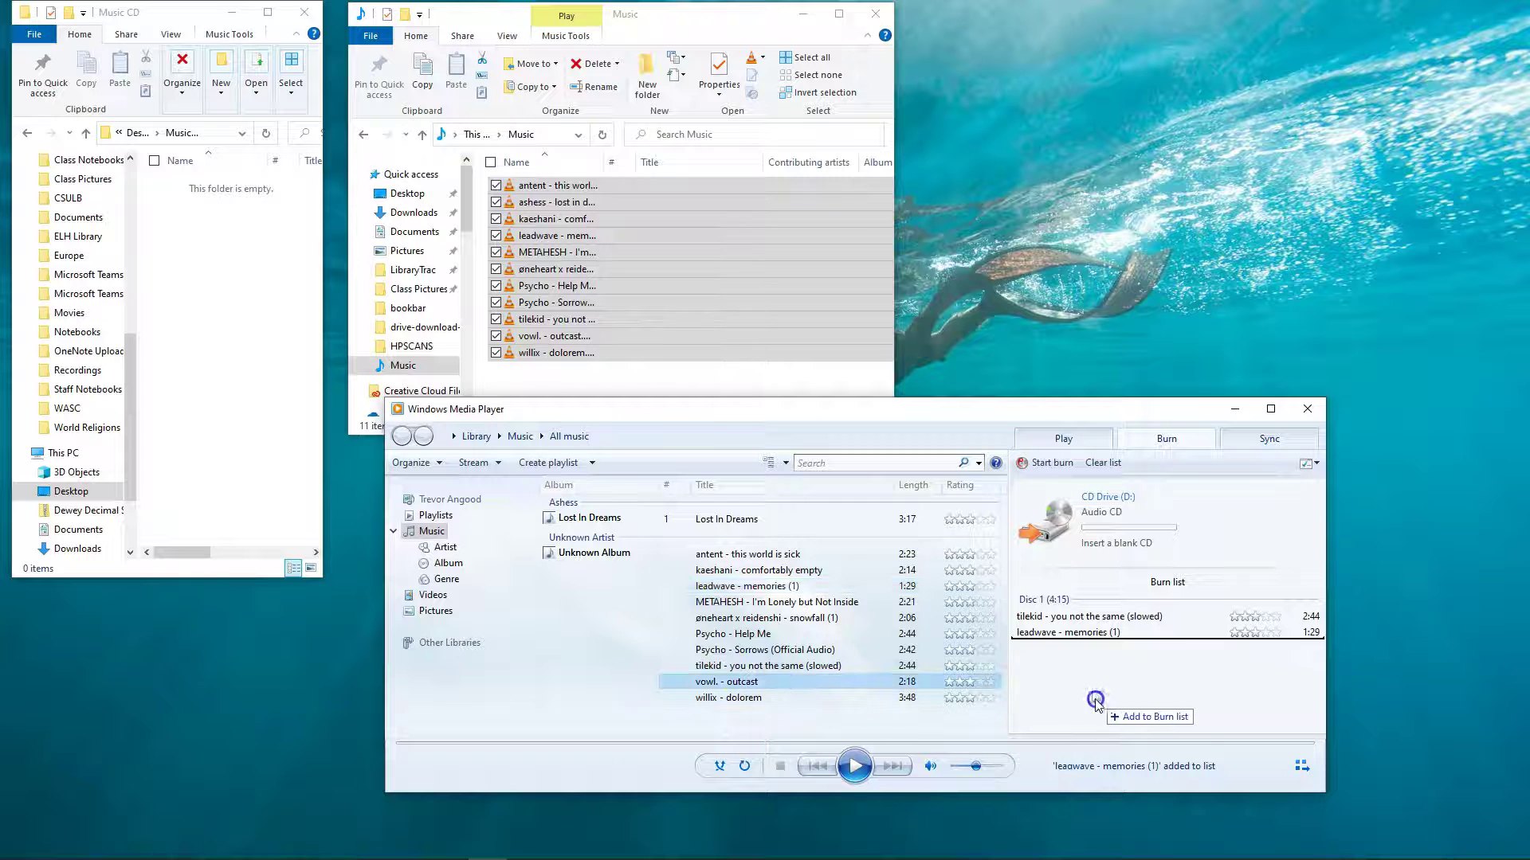
pyautogui.moveTo(765, 601); pyautogui.dragTo(1117, 694)
pyautogui.moveTo(789, 666); pyautogui.dragTo(1111, 706)
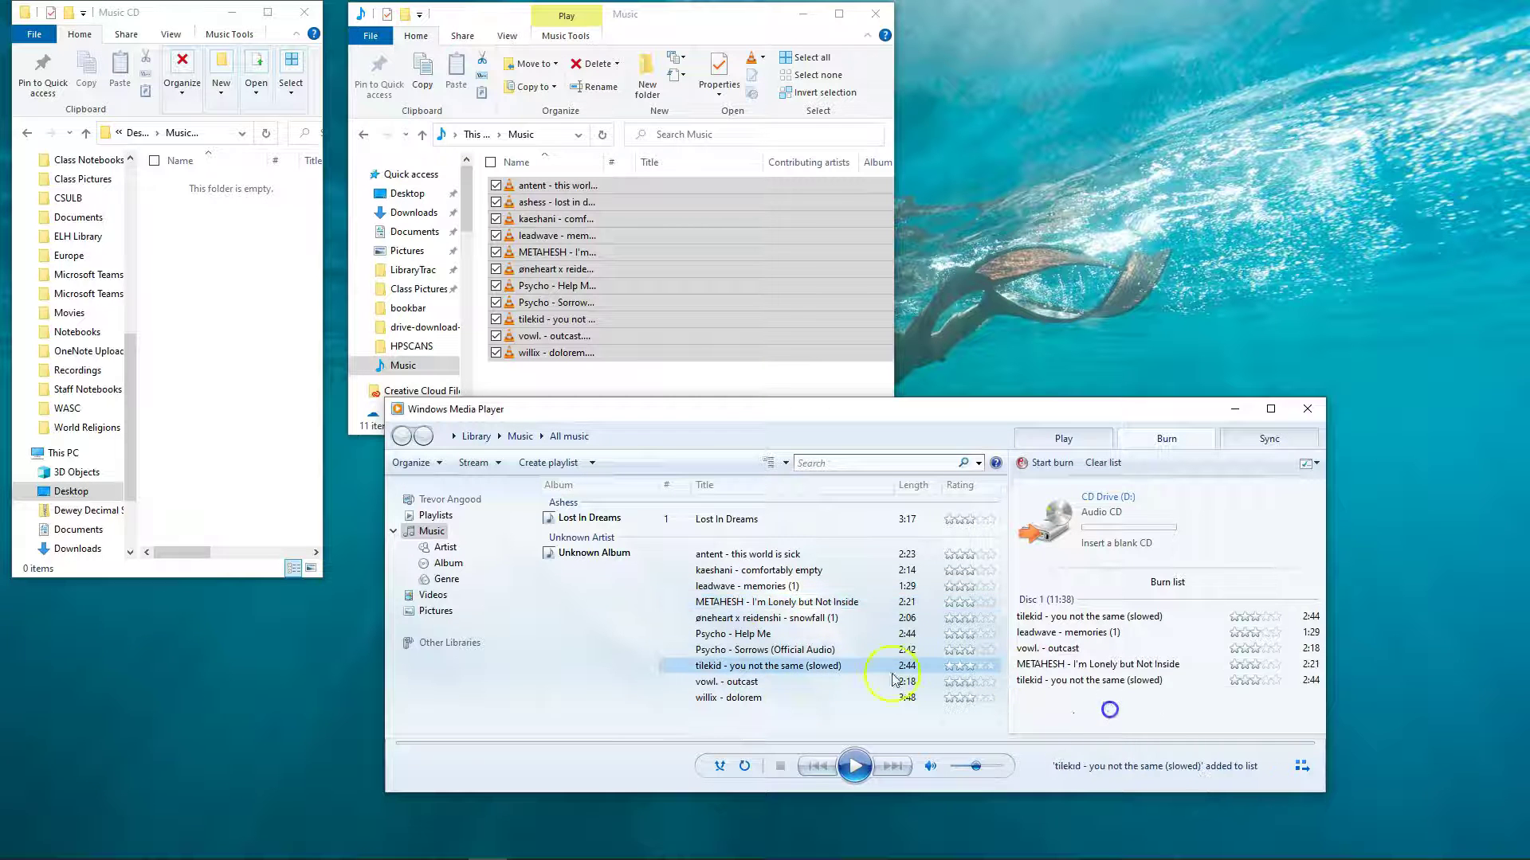
# Step: Add Psycho - Sorrows and METAHESH again, bringing the burn list to 16:41
pyautogui.moveTo(746, 585); pyautogui.dragTo(1060, 718)
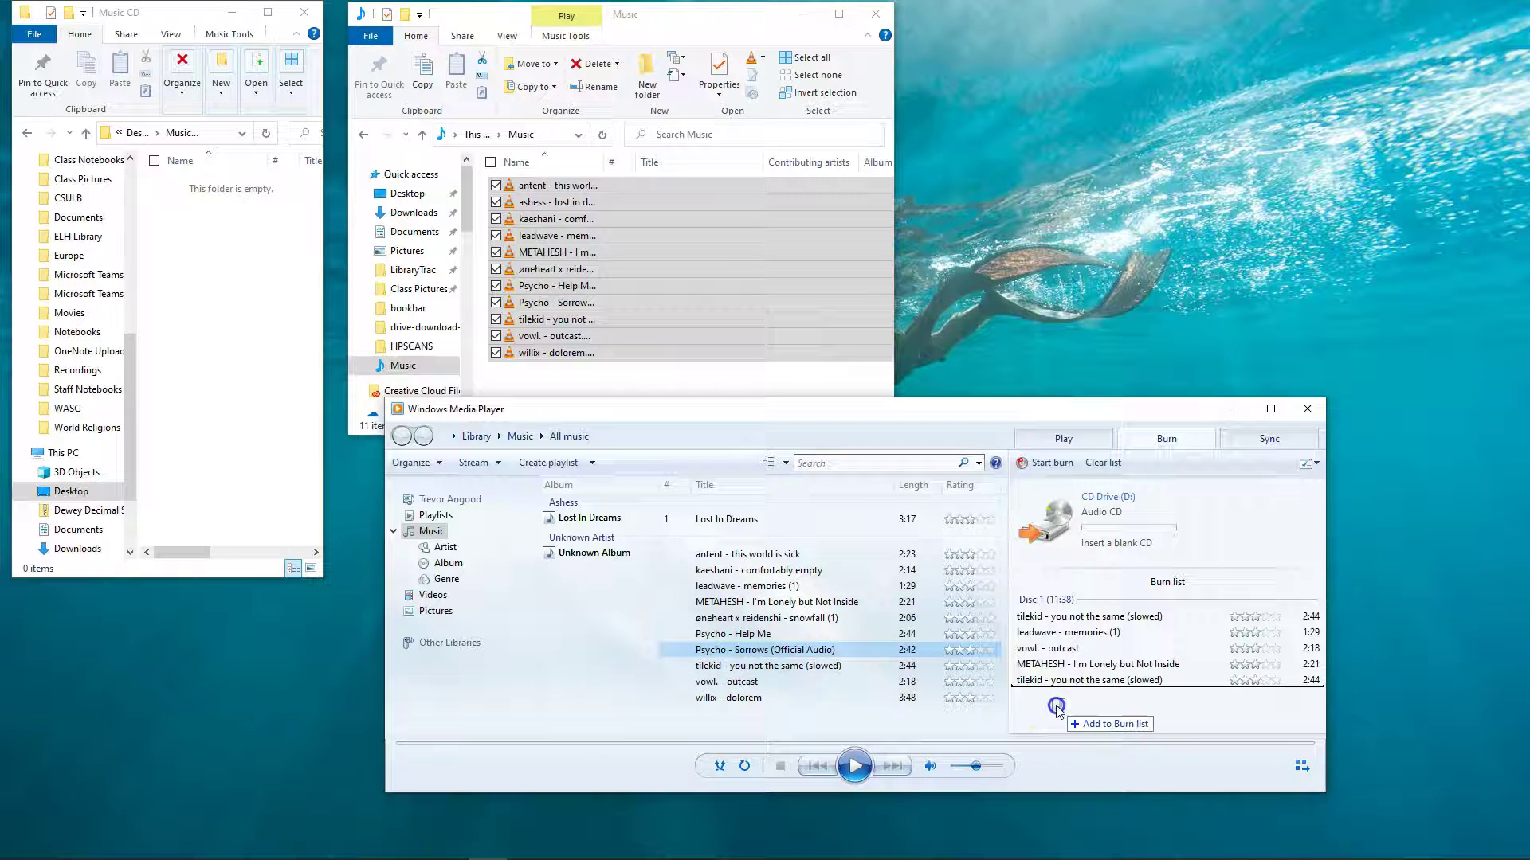
pyautogui.moveTo(865, 656); pyautogui.dragTo(1060, 705)
pyautogui.moveTo(776, 602); pyautogui.dragTo(1115, 720)
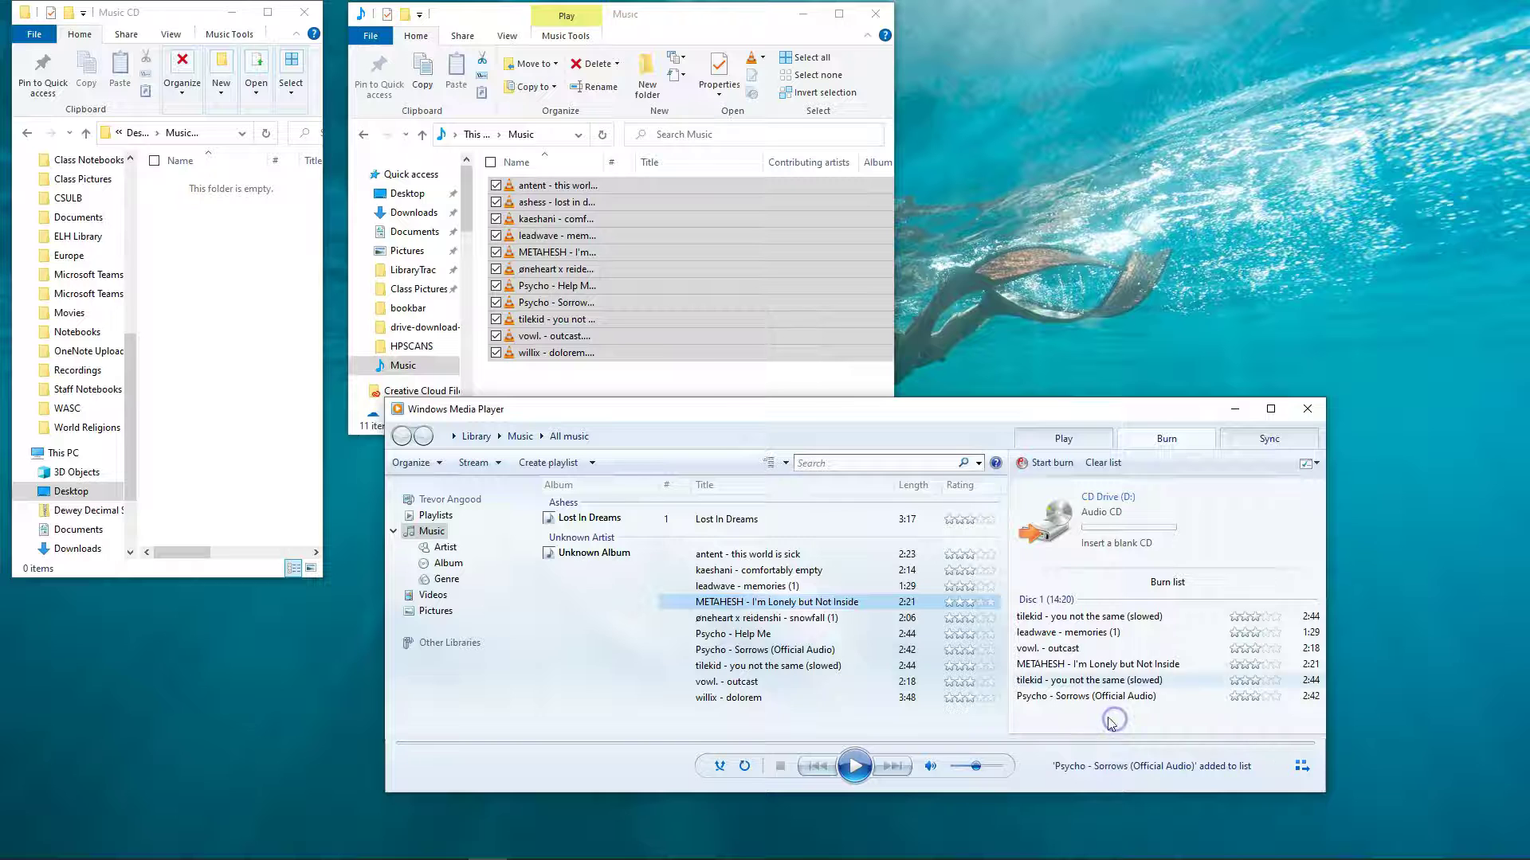
pyautogui.moveTo(783, 629); pyautogui.dragTo(935, 712)
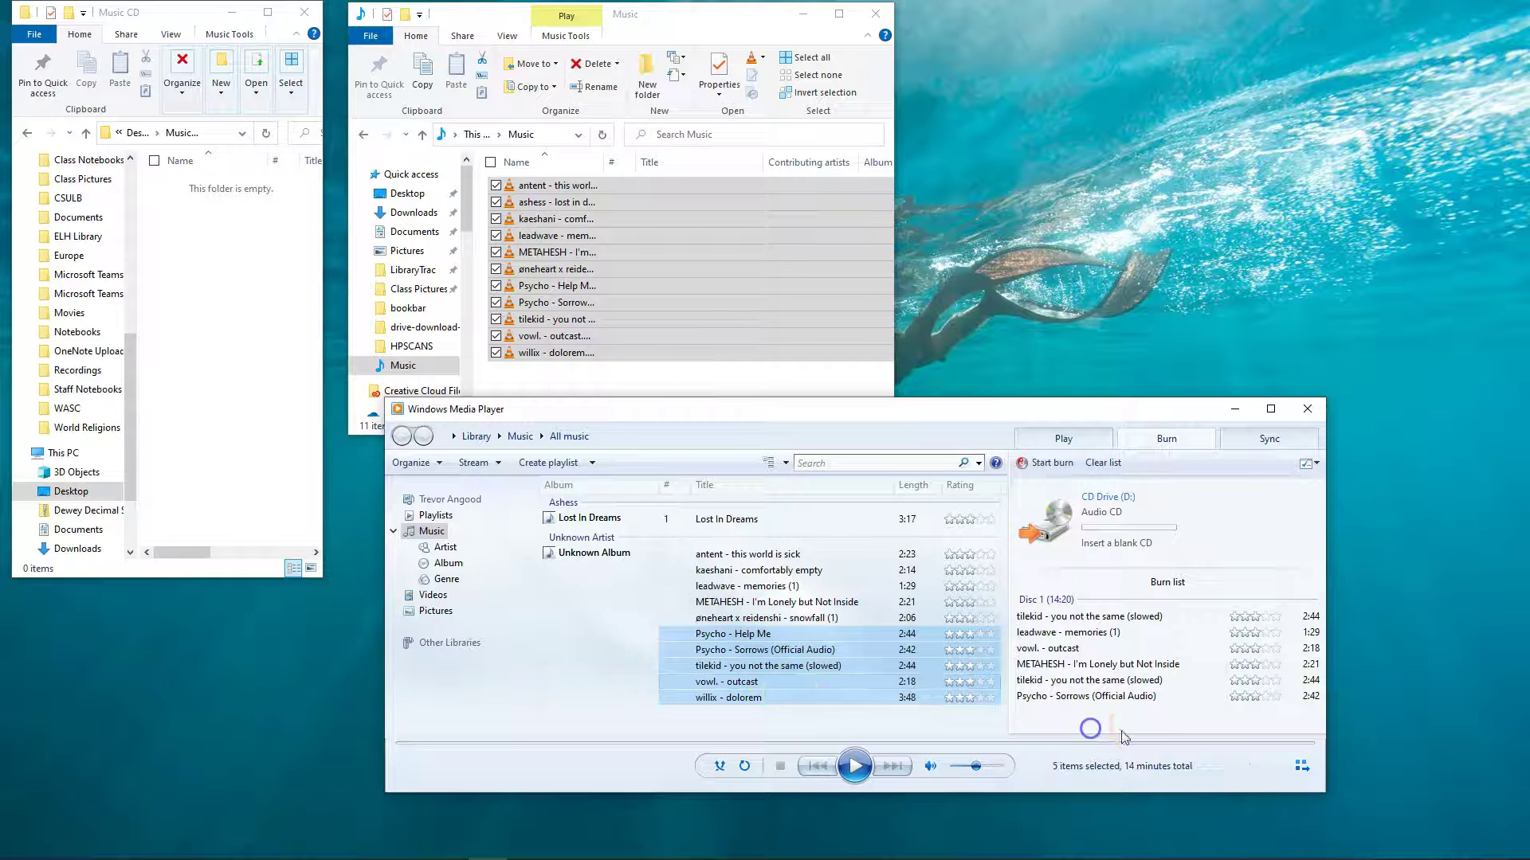
pyautogui.moveTo(777, 601); pyautogui.dragTo(1113, 715)
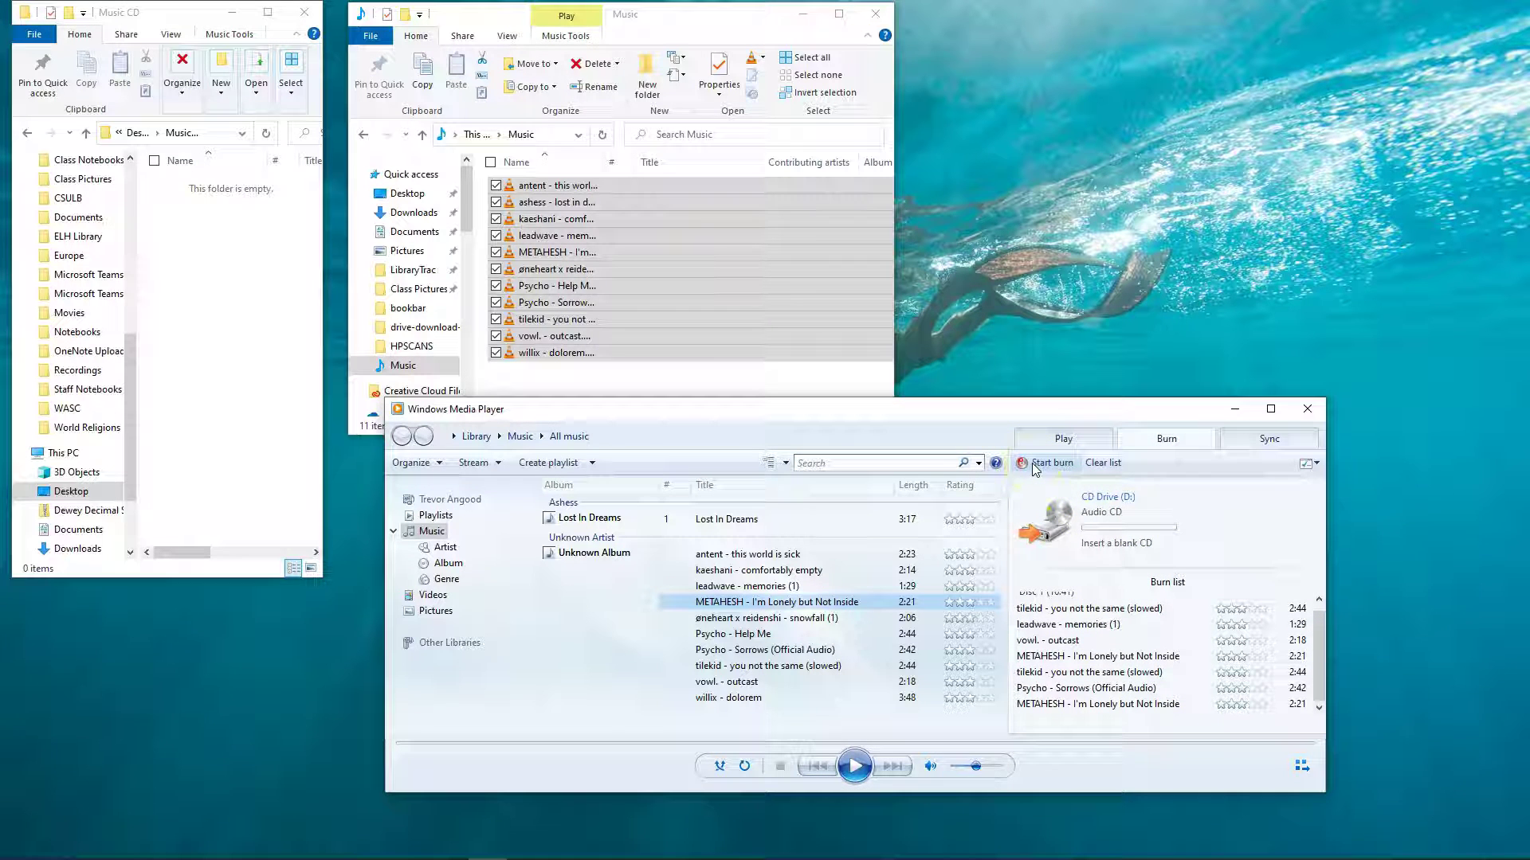
pyautogui.click(1032, 462)
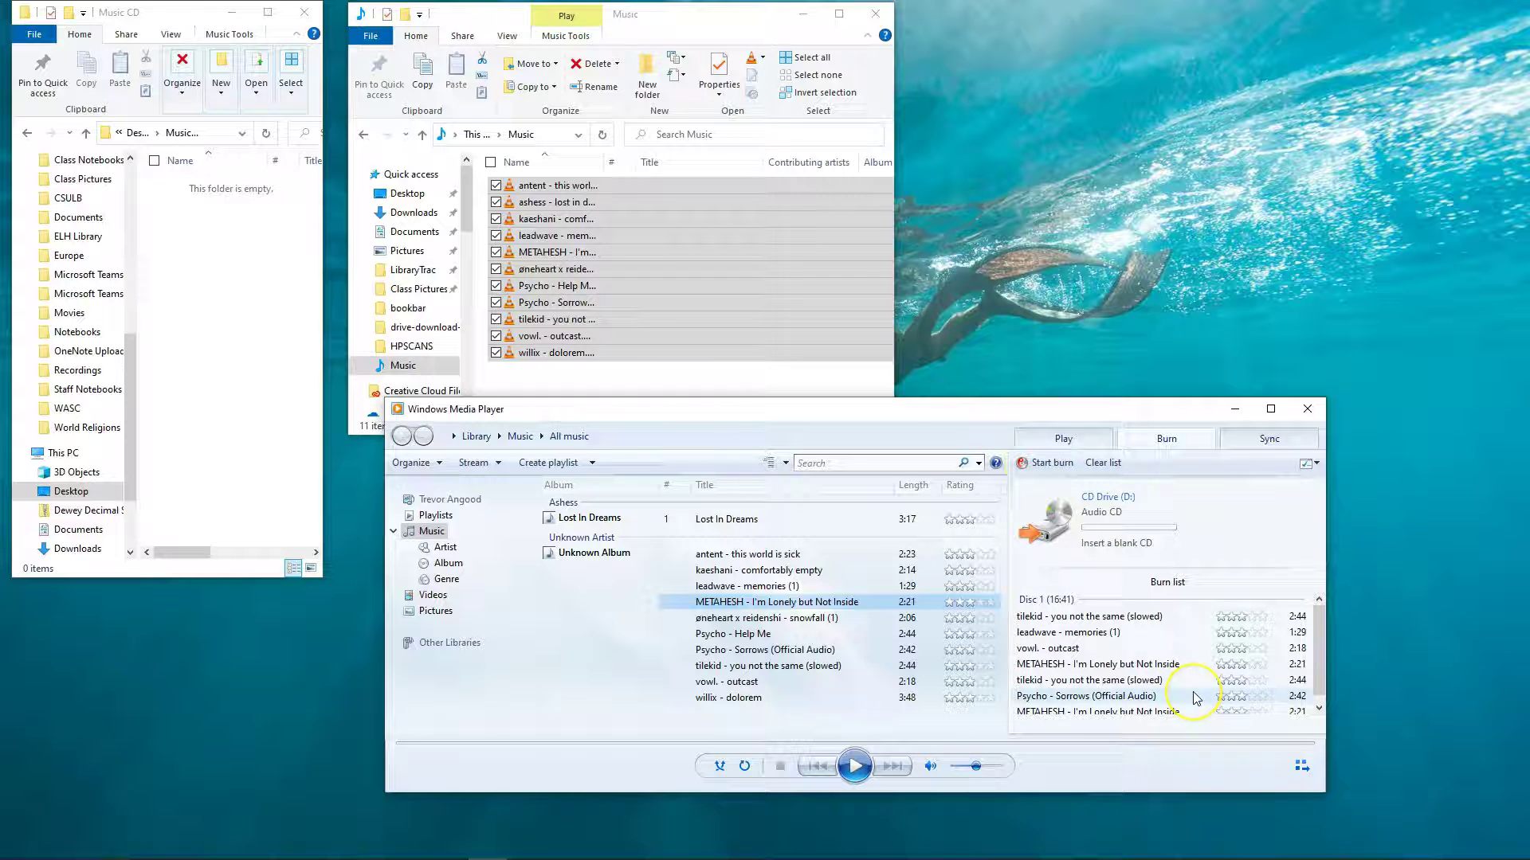